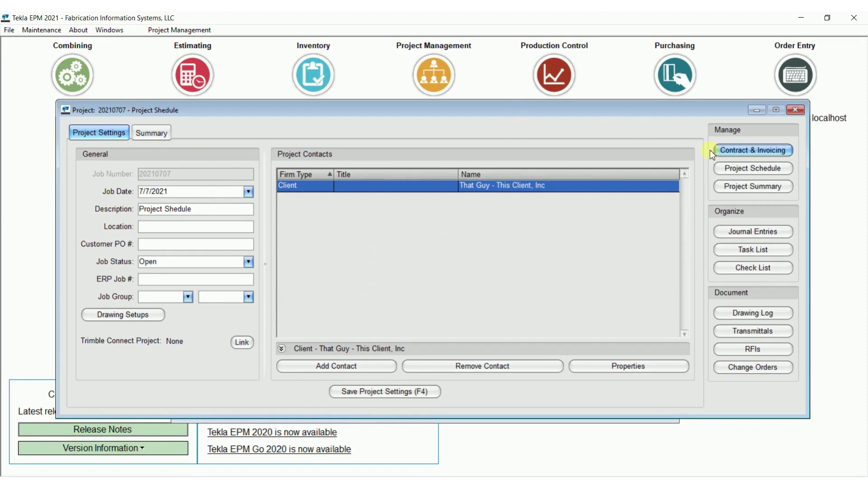
Step: Open Contract & Invoicing for project 20210707 from the Manage panel
left_click(725, 150)
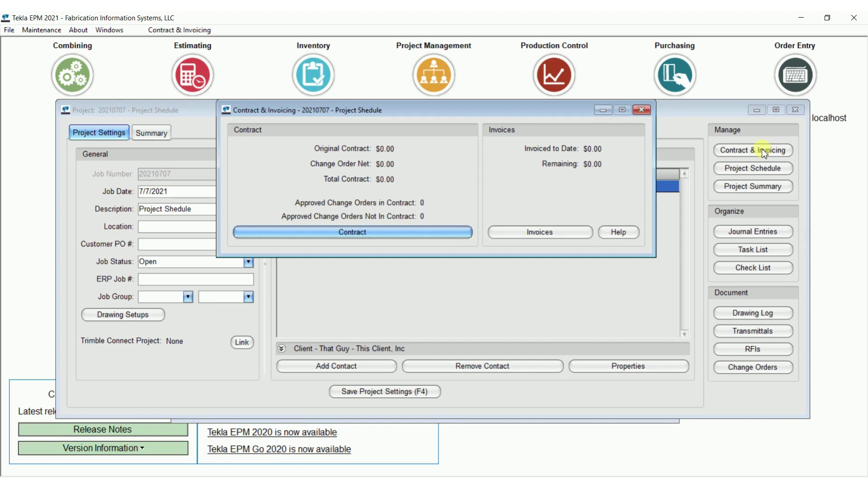
Step: Bring up the $0.00 contract summary and nudge its window slightly down
left_click(757, 152)
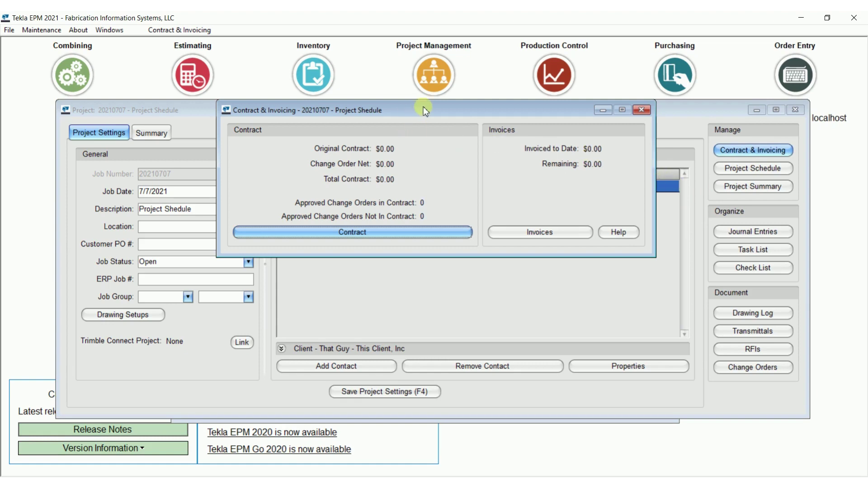
left_click_drag(423, 107, 420, 122)
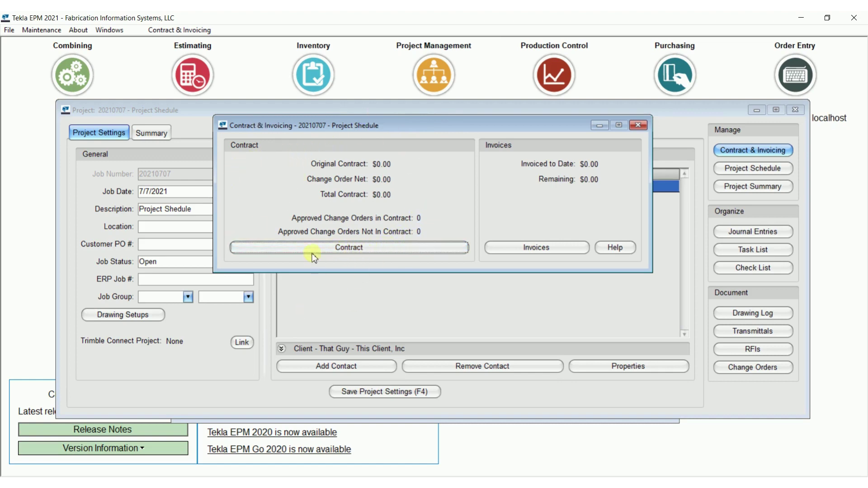
Step: Set Contract For to 'Structural and Miscellaneous Steel Fabrication and Erection' in Contract Items
left_click(351, 248)
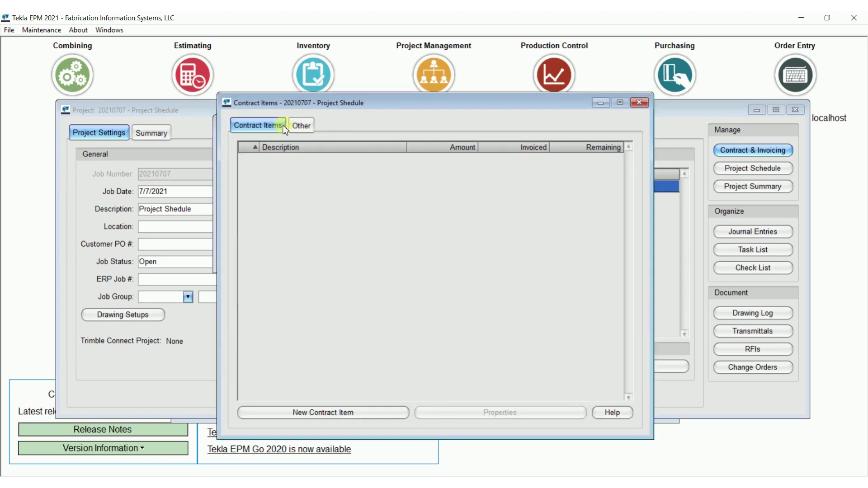
left_click(302, 127)
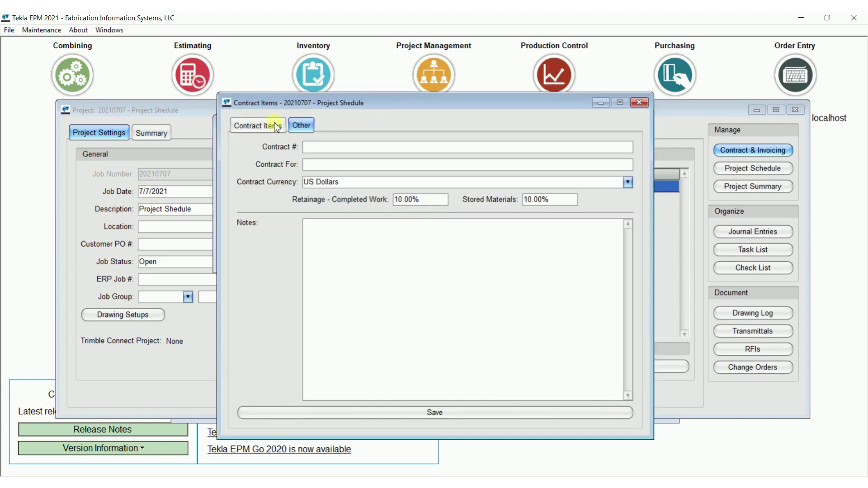
left_click(340, 147)
left_click(388, 163)
type("Structural and Miscellaneous Stee")
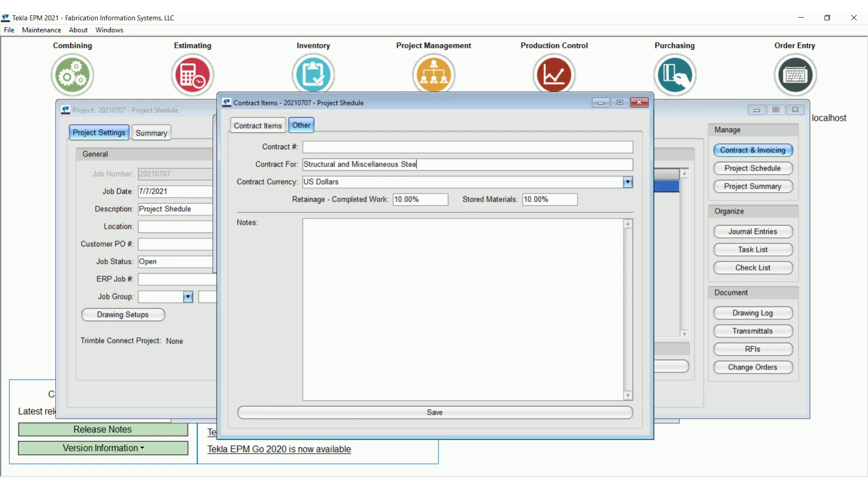
type("l ")
type("and E")
key("BackSpace")
key("BackSpace")
key("BackSpace")
key("BackSpace")
key("BackSpace")
type("Fabrication and Erection")
key("Tab")
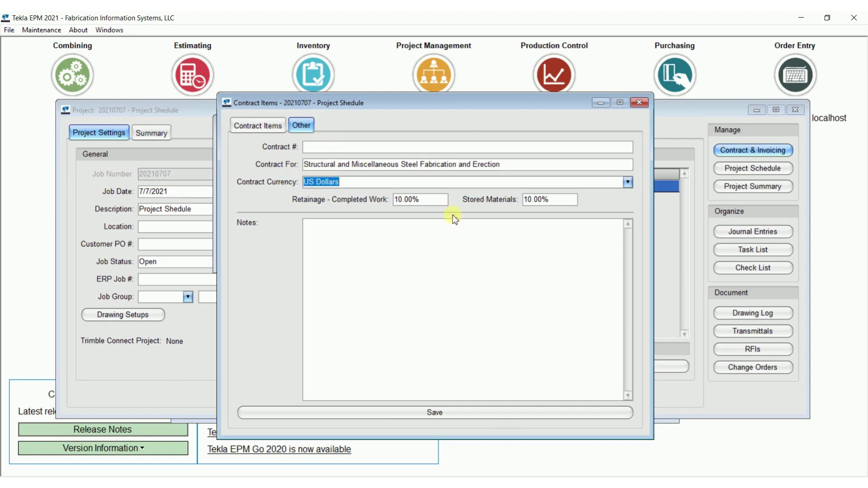
Step: Confirm 10.00% retainage on completed work and stored materials
left_click(418, 200)
left_click(552, 203)
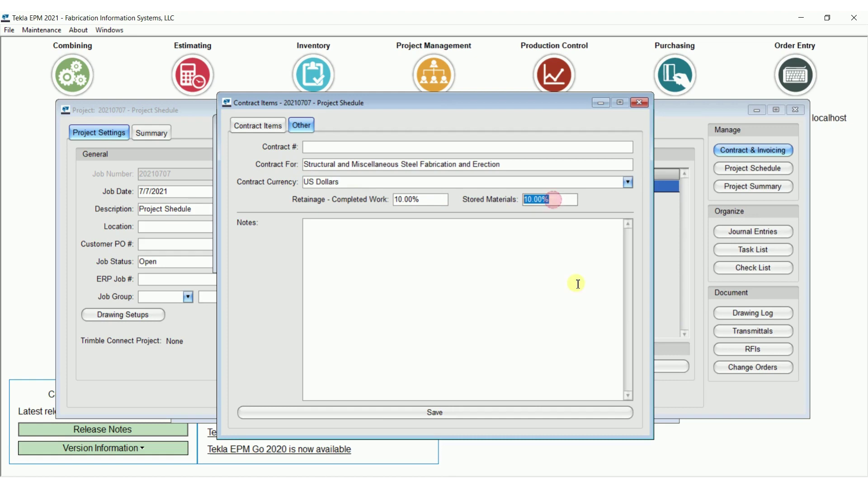
left_click(429, 198)
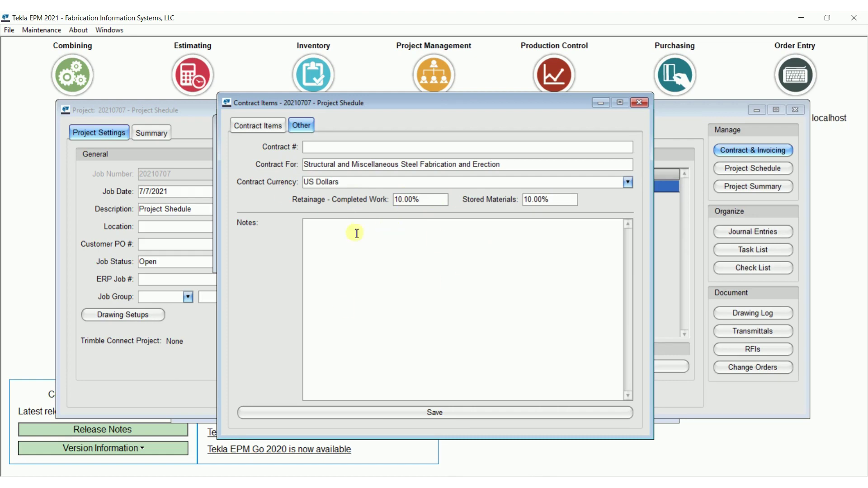
Step: Add contract item 'Detailing' as Original Contract with amount 15000
left_click(265, 132)
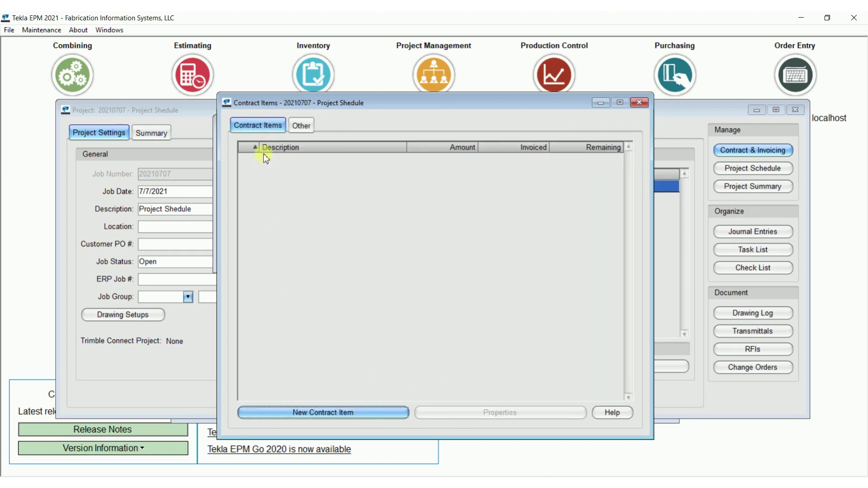
left_click(329, 414)
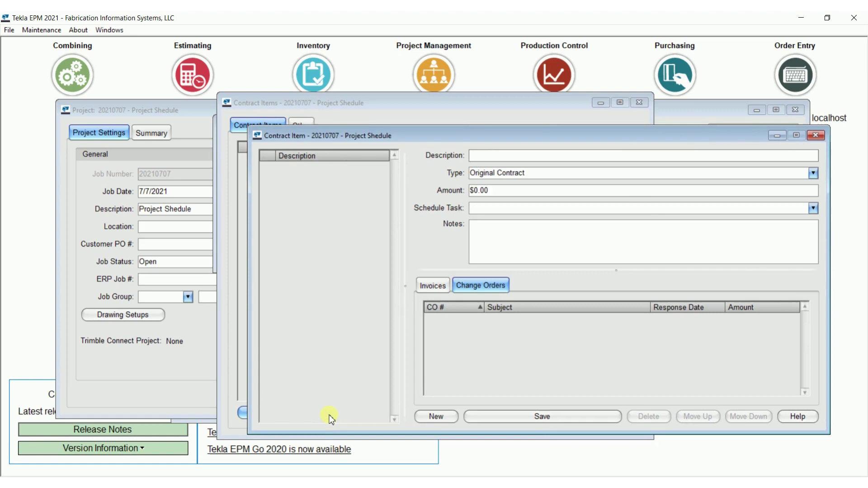
type("Detailring")
key("Tab")
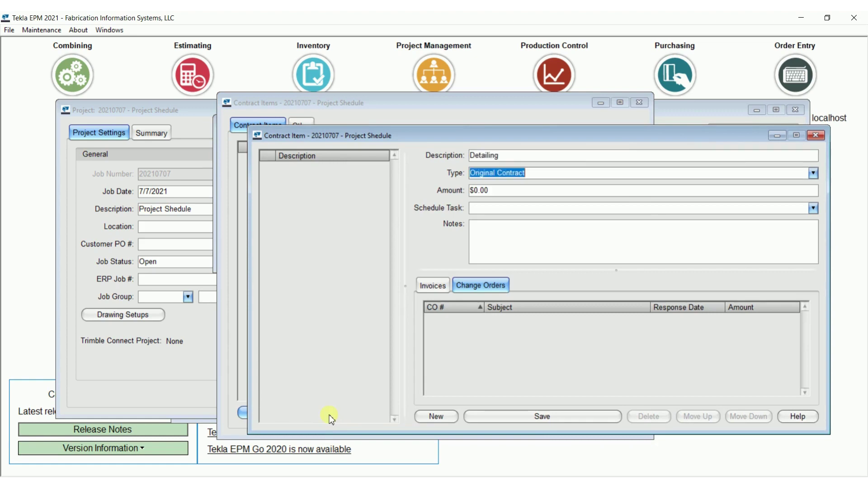
left_click(813, 173)
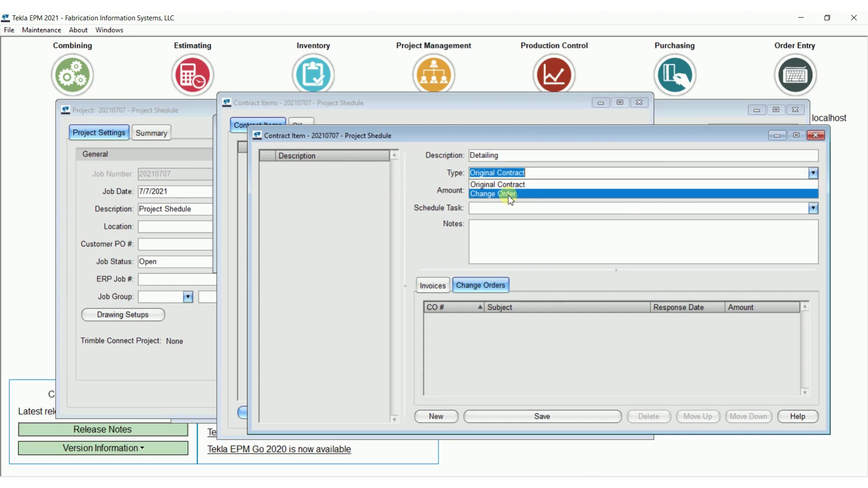
left_click(514, 185)
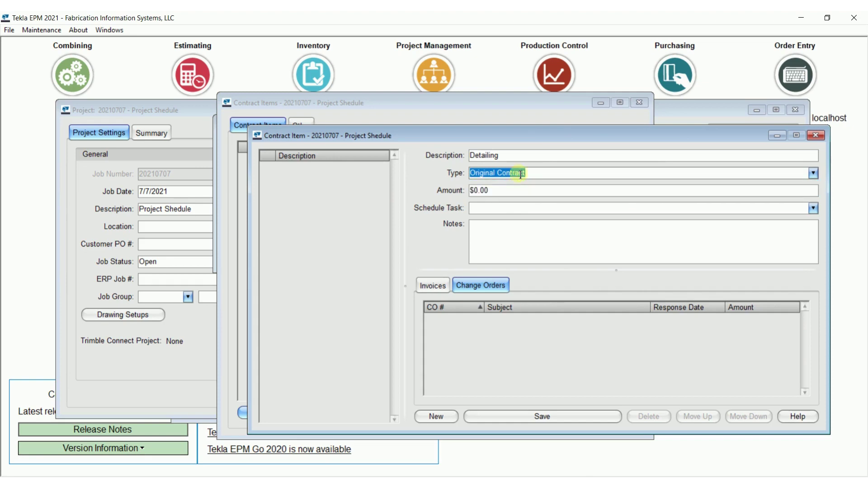
left_click(500, 189)
type("15000")
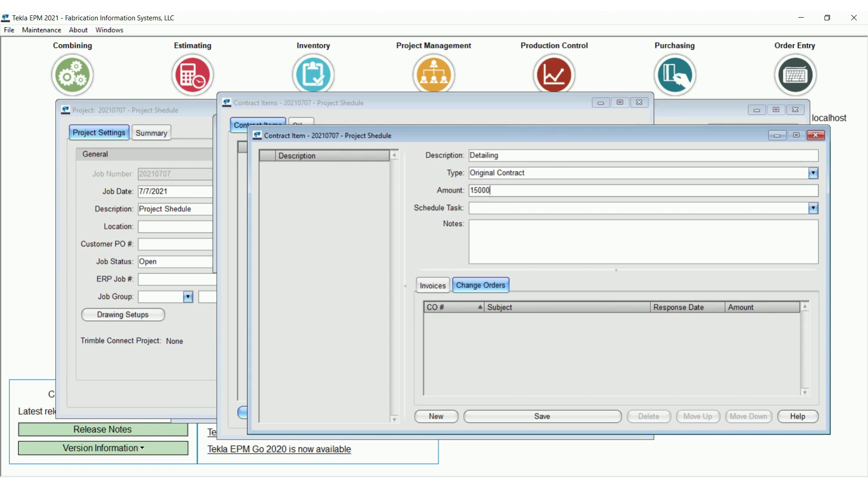
key("Tab")
left_click(812, 208)
Step: Save Detailing and add a Fabrication contract item for $100,000.00
left_click(520, 413)
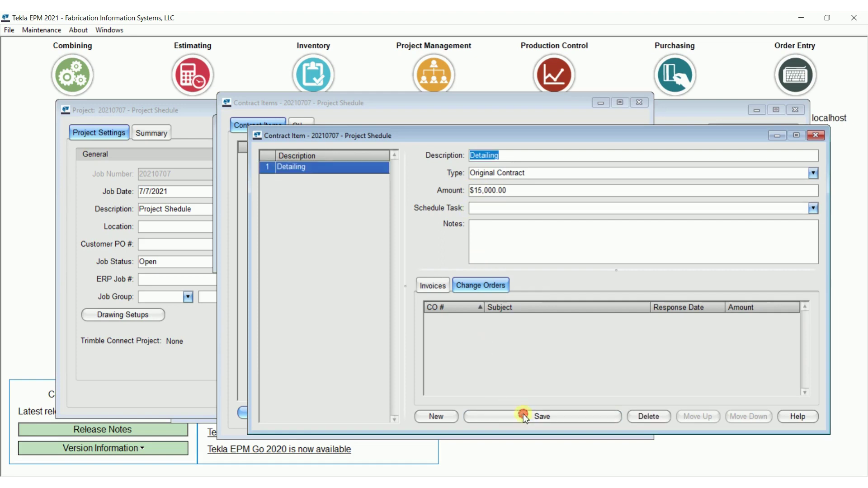
left_click(437, 417)
type("Fabrication")
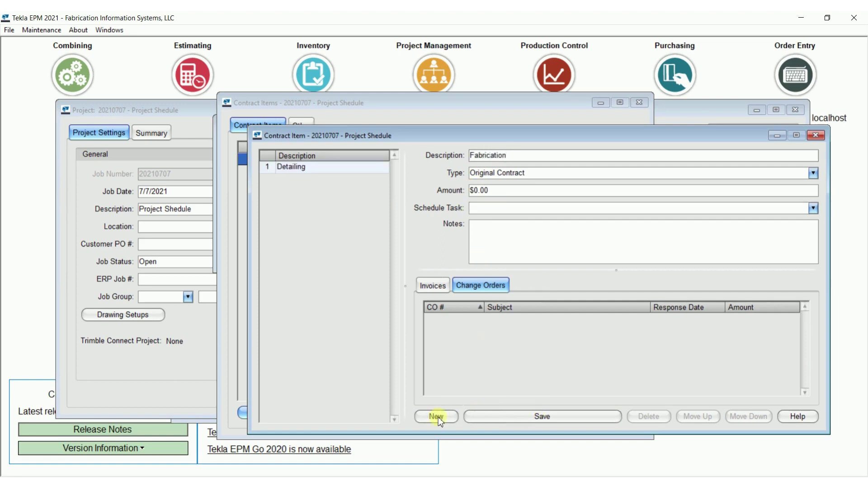
key("Tab")
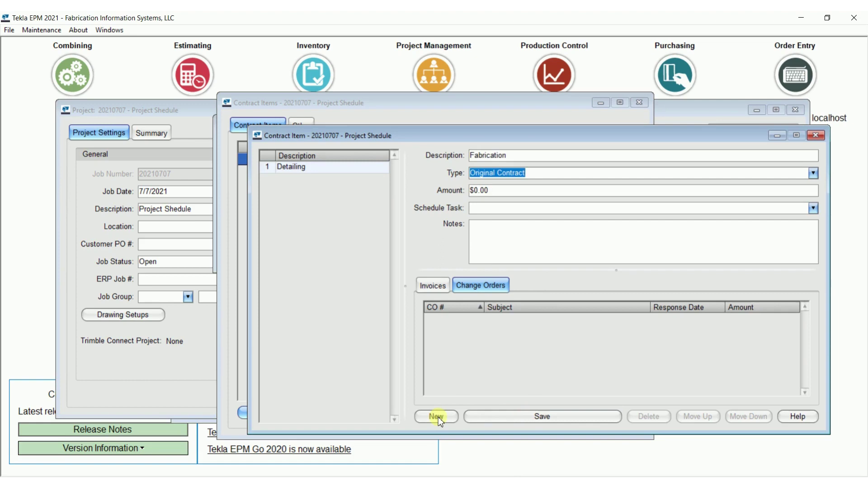
key("Tab")
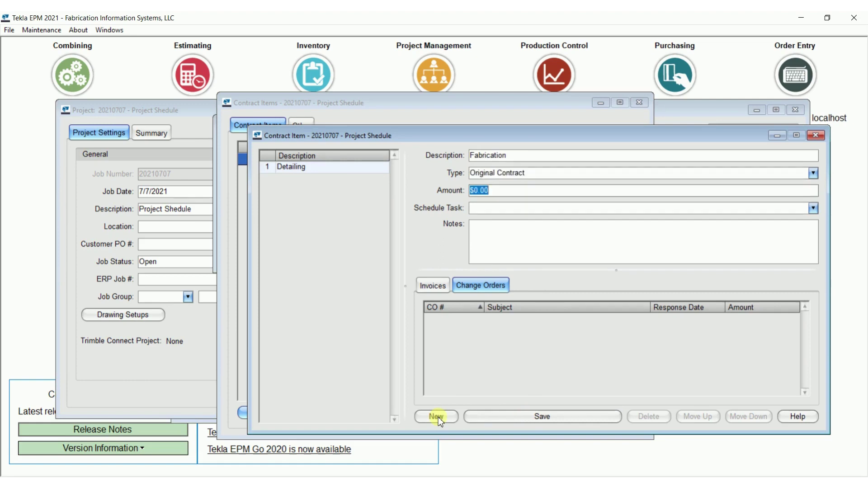
type("100,")
type("000")
key("Tab")
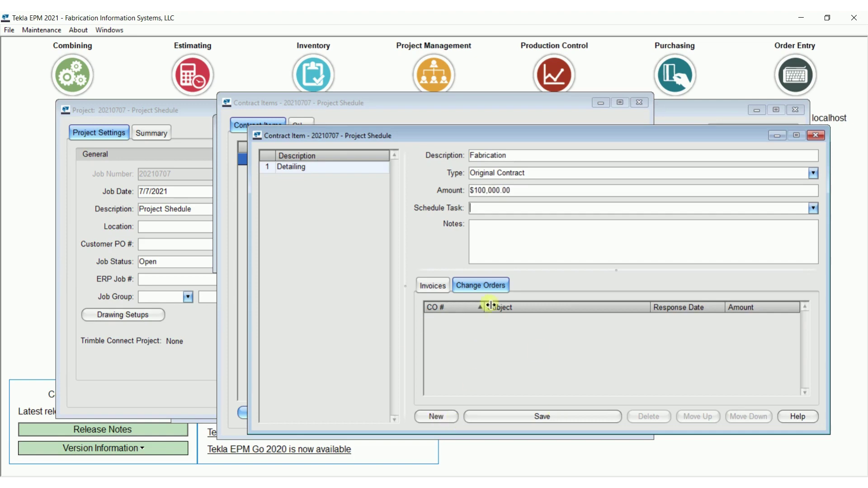
left_click(542, 416)
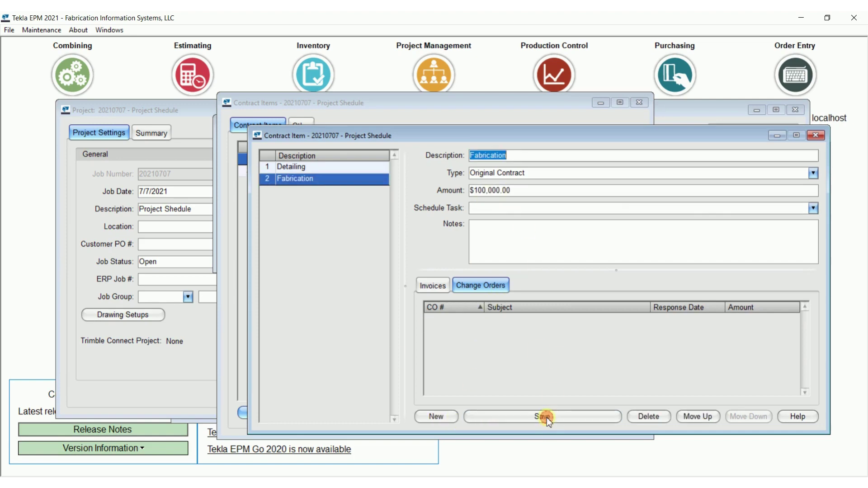
Step: Add an Erection contract item for $50,000.00
left_click(436, 417)
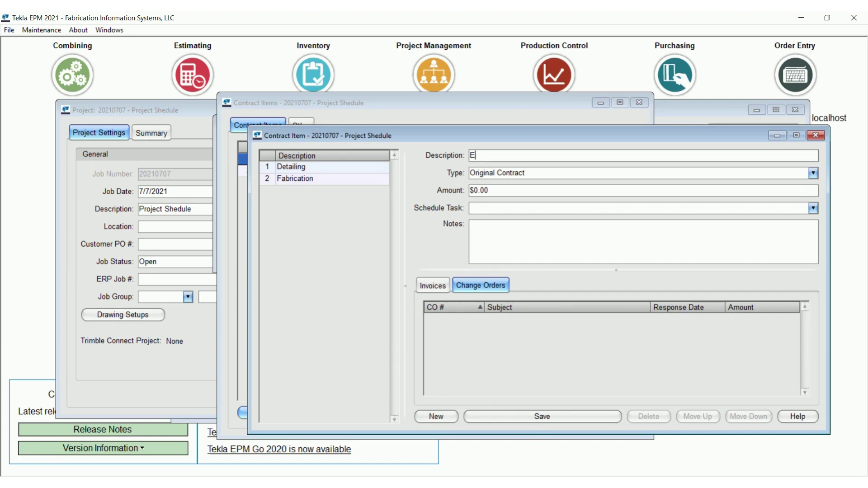
type("Erection")
key("Tab")
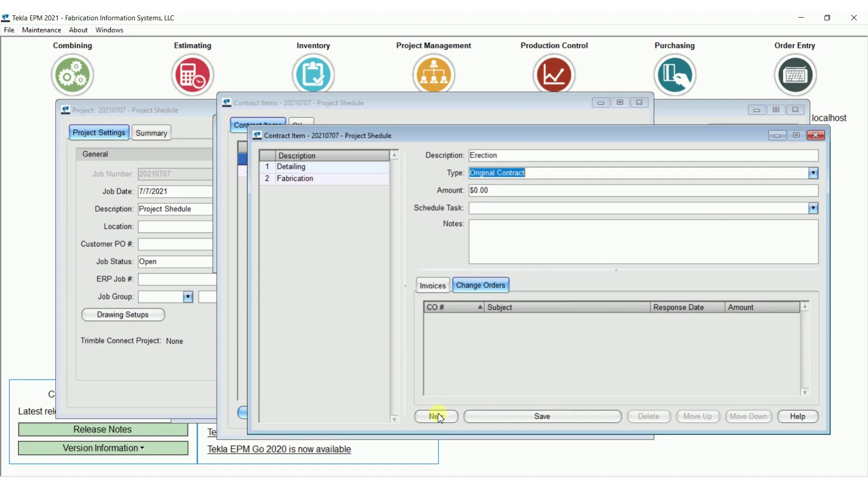
key("Tab")
type("50000")
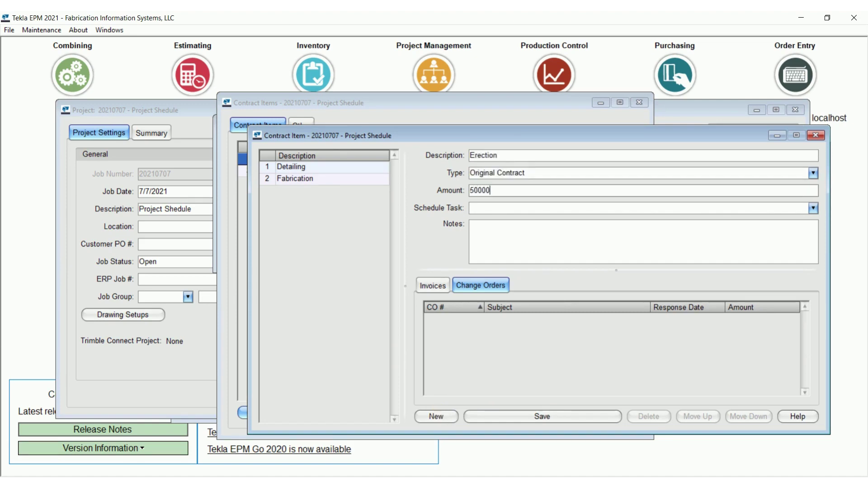
key("Tab")
left_click(537, 419)
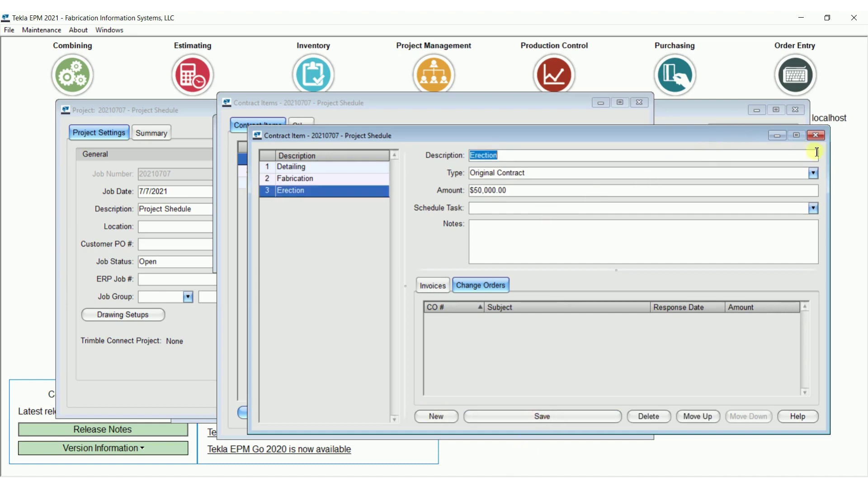
Step: Close the item editor and Contract Items list, showing a $165,000.00 total contract
left_click(816, 137)
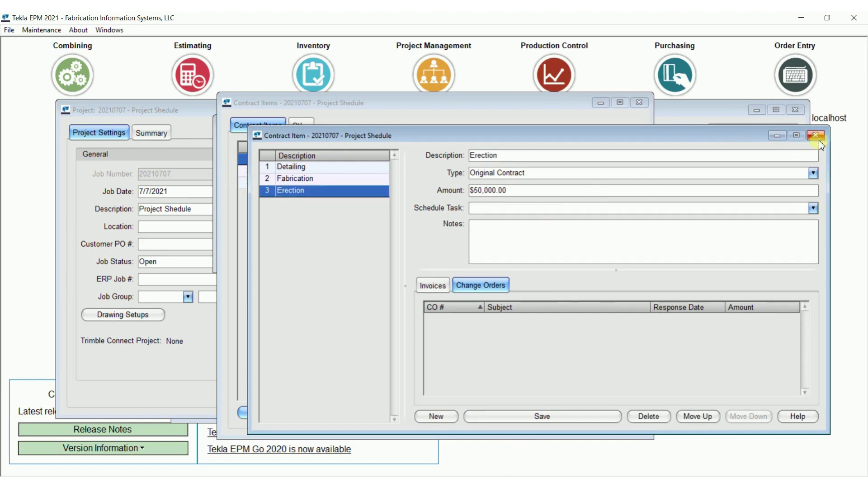
left_click(816, 136)
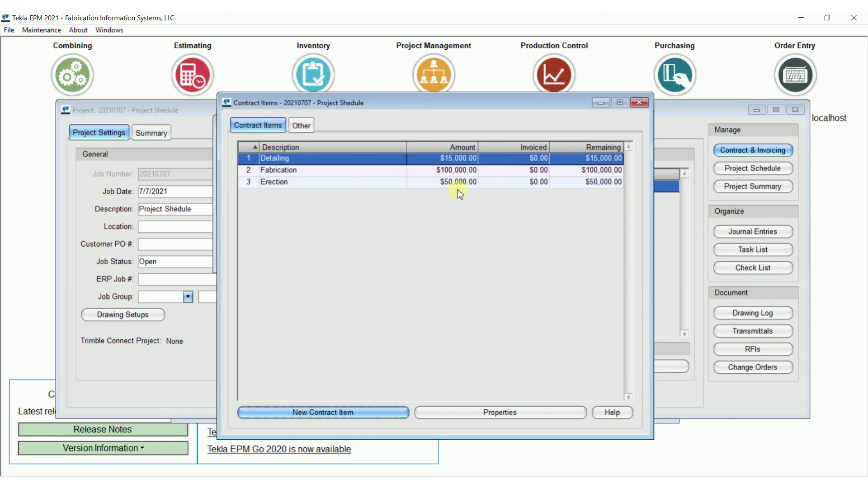
left_click(640, 104)
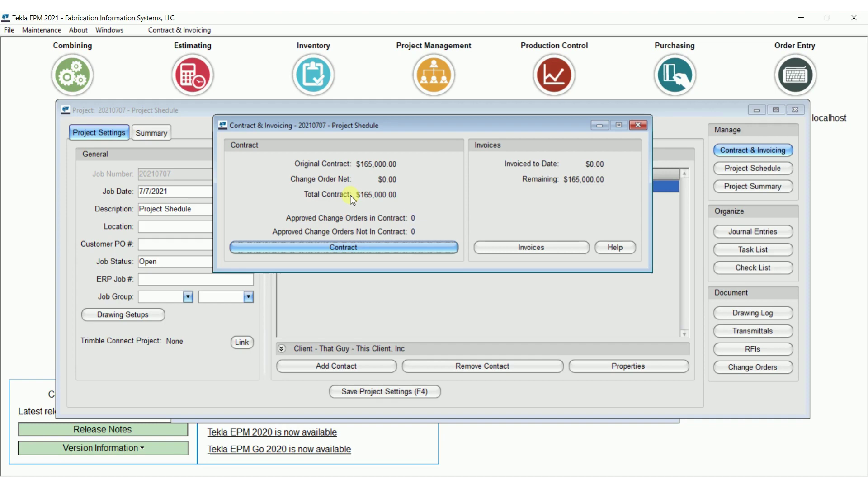
Step: Create invoice application 1 for the period 7/1/2021 to 7/31/2021
left_click(553, 245)
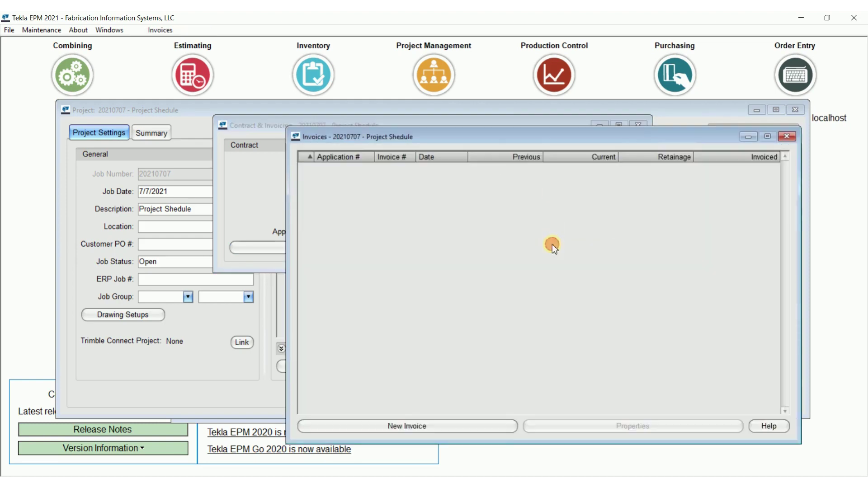
left_click(411, 426)
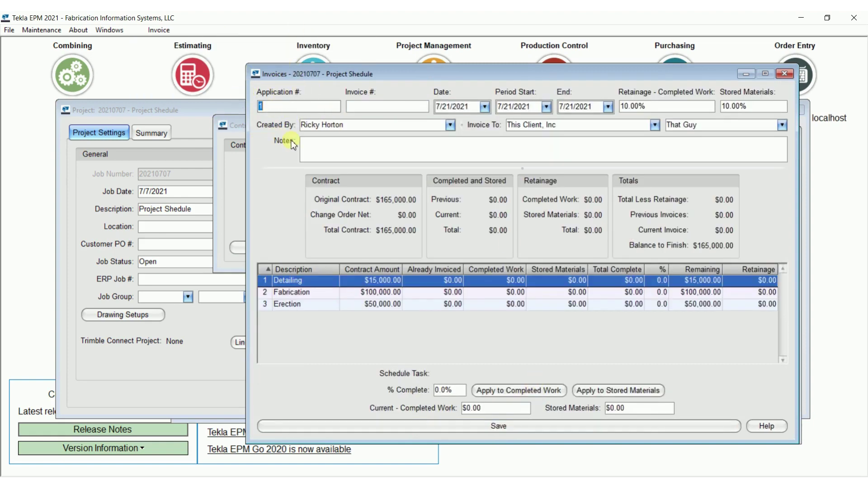
key("Tab")
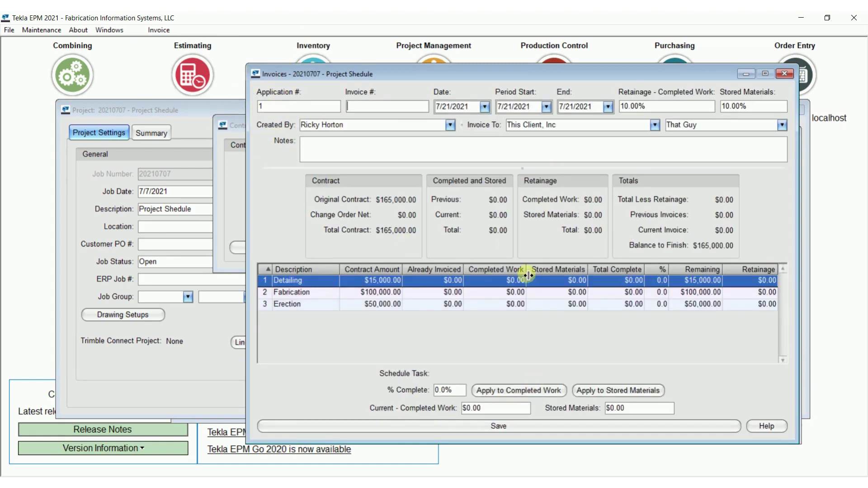
key("Tab")
left_click(544, 108)
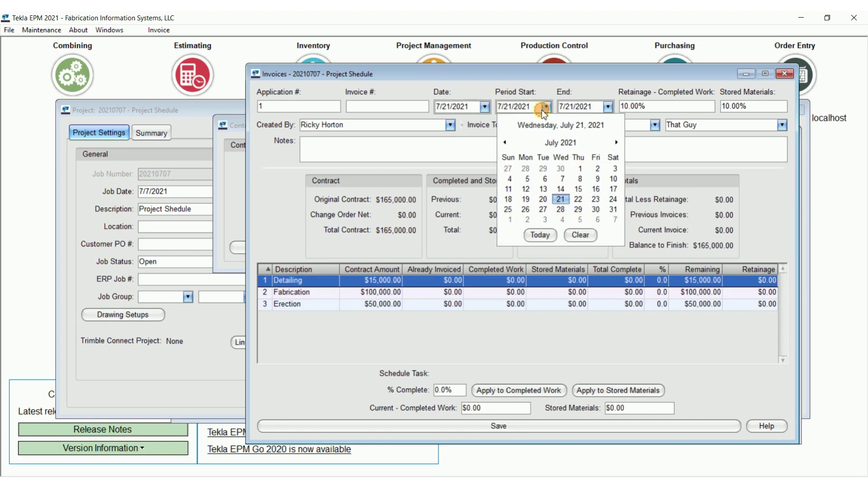
left_click(579, 168)
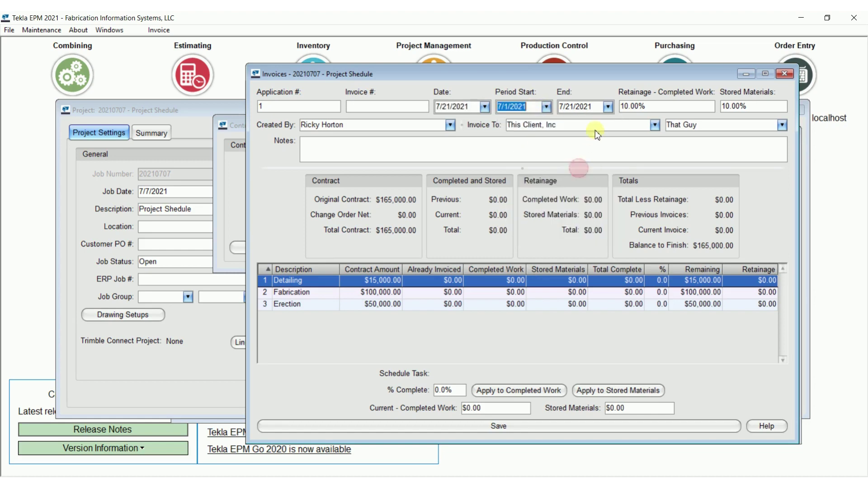
left_click(608, 107)
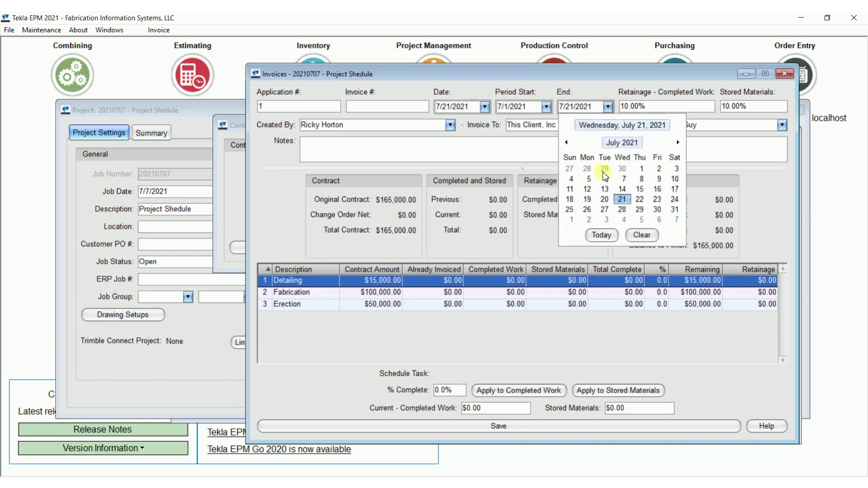
left_click(674, 210)
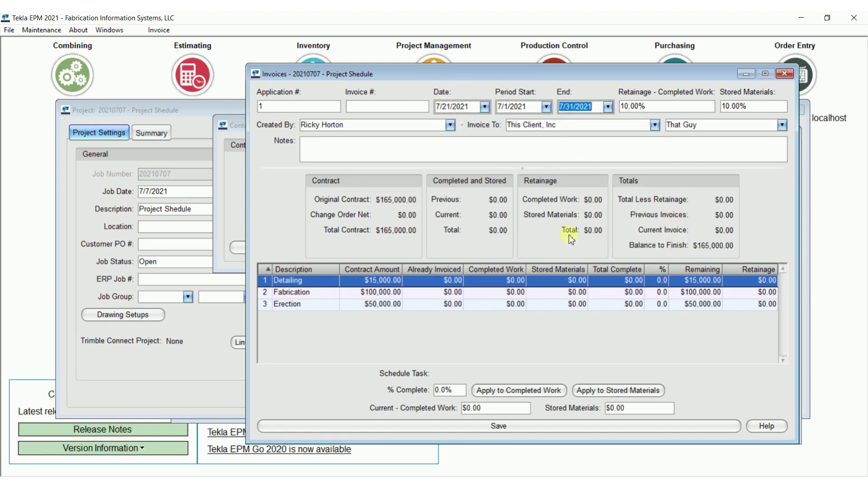
key("Tab")
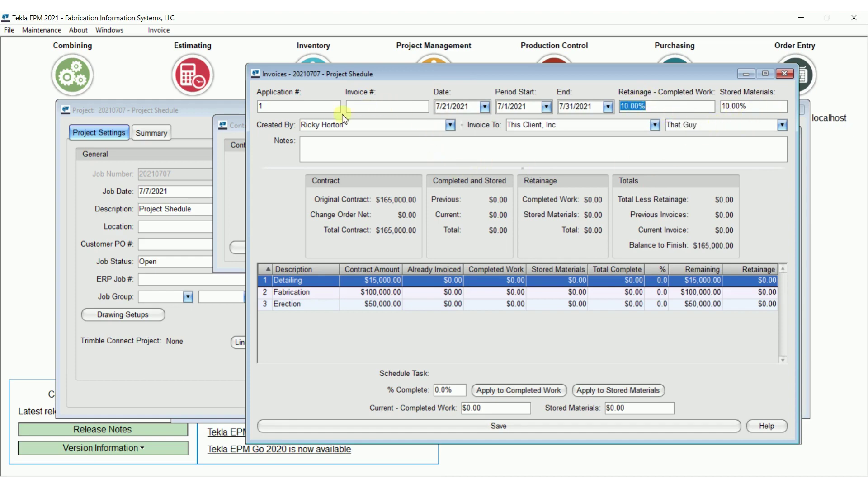
left_click(450, 125)
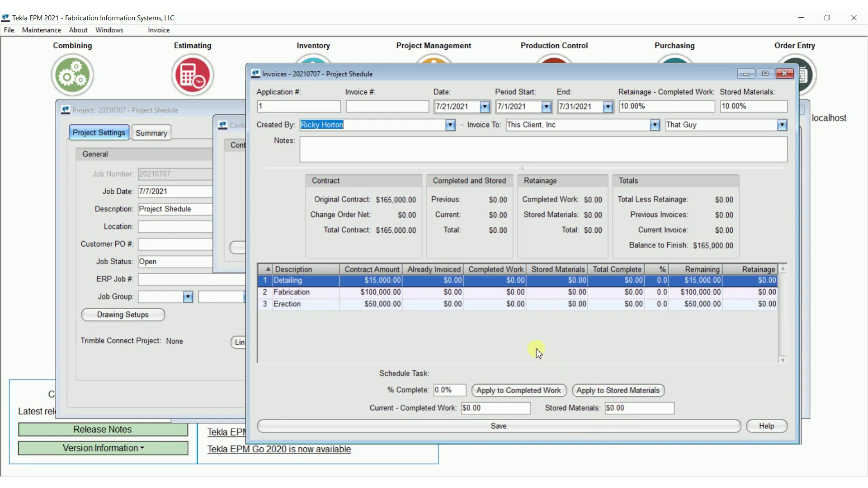
Step: Bill Detailing at 50% complete and Fabrication at $25,000.00 completed work
left_click(455, 394)
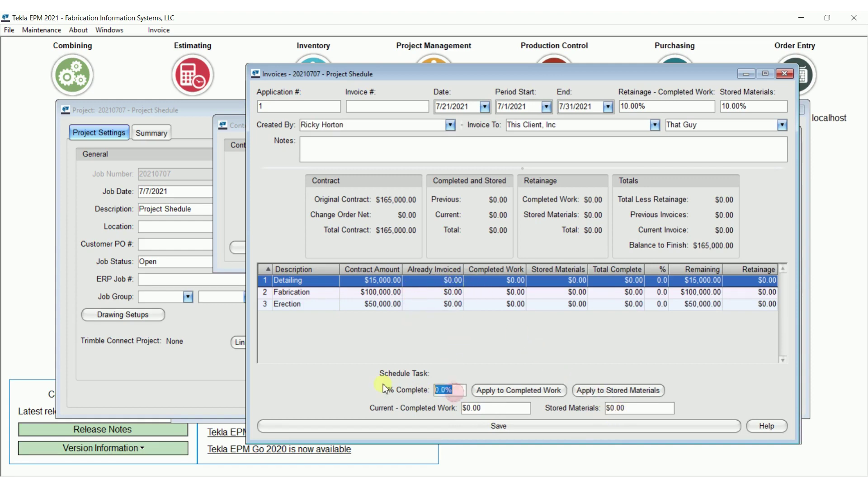
type("50")
key("Tab")
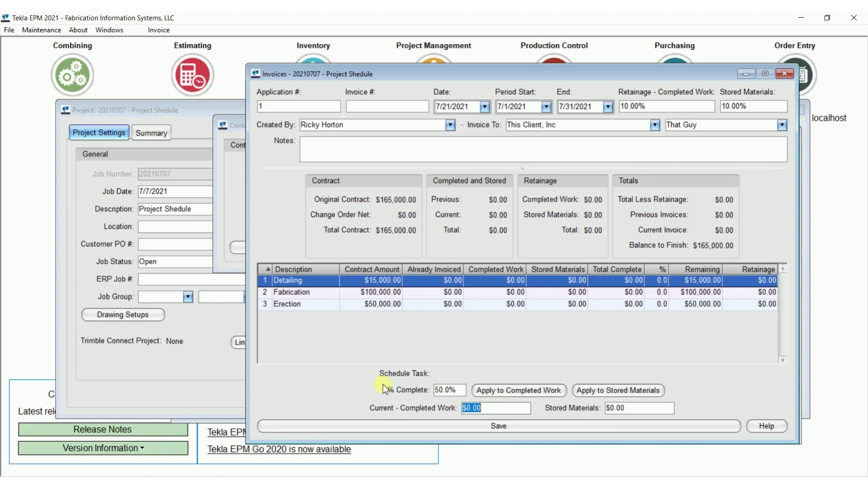
left_click(500, 392)
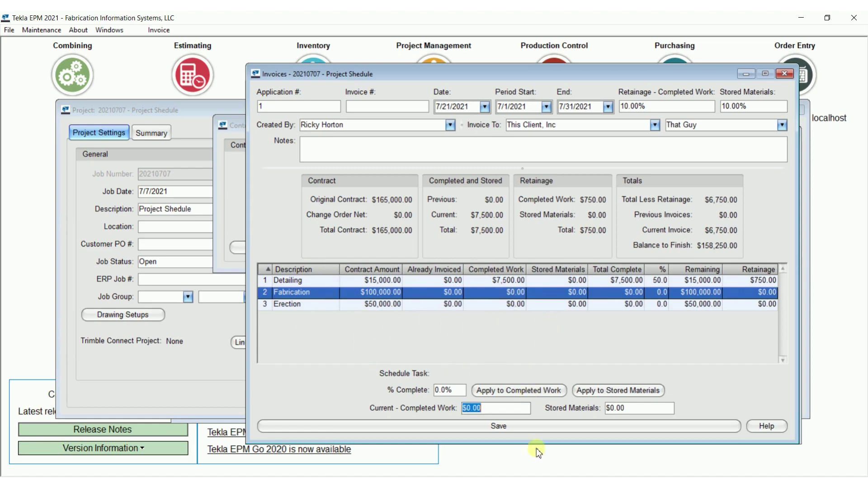
type("25,00")
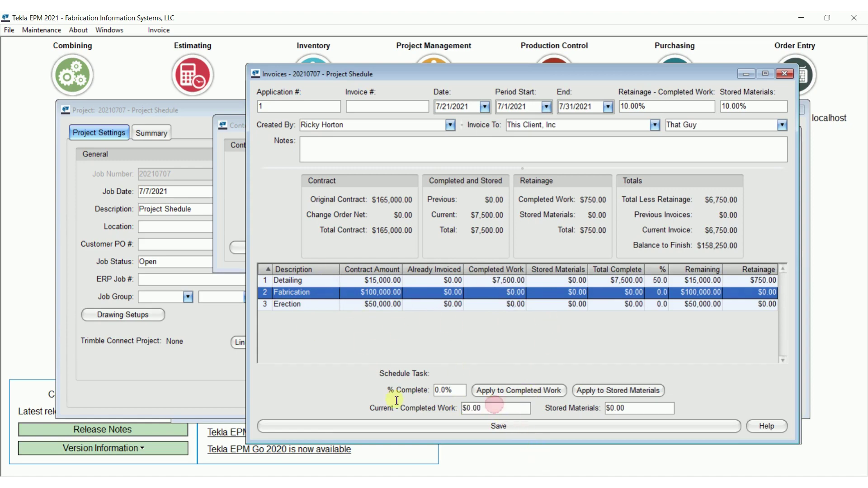
type("00")
key("Tab")
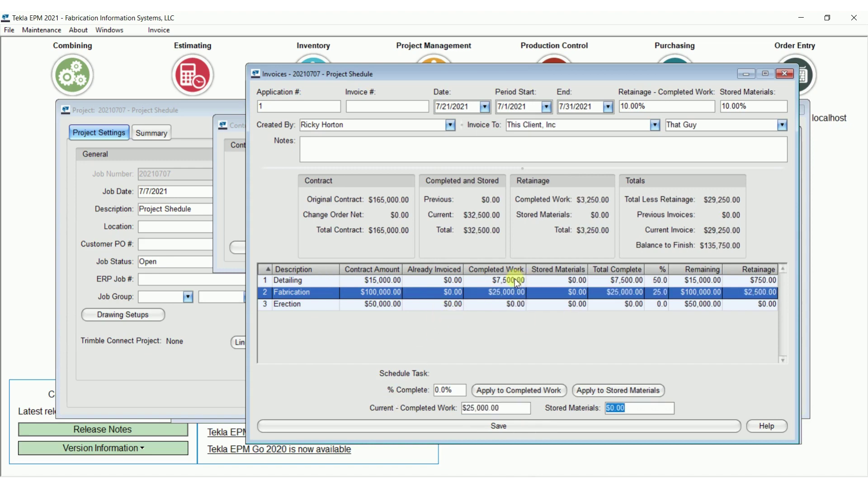
Step: Review the billed amounts on the Detailing, Fabrication and Erection lines
left_click(505, 306)
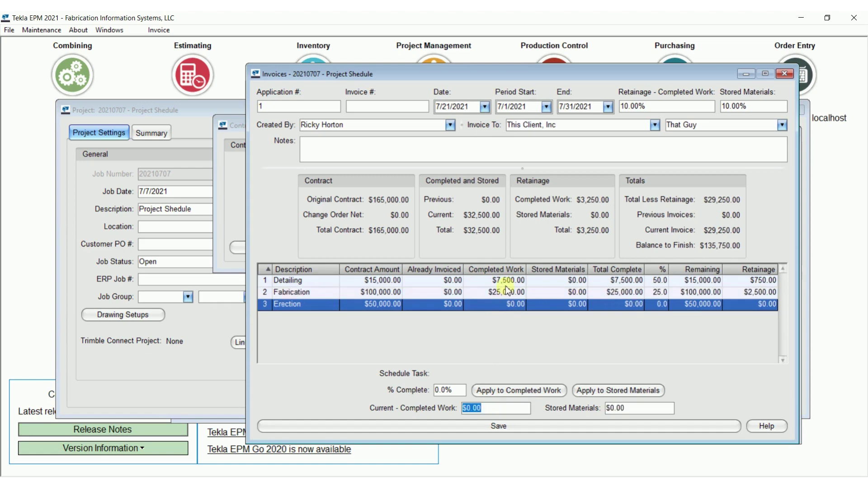
left_click(508, 281)
left_click(506, 293)
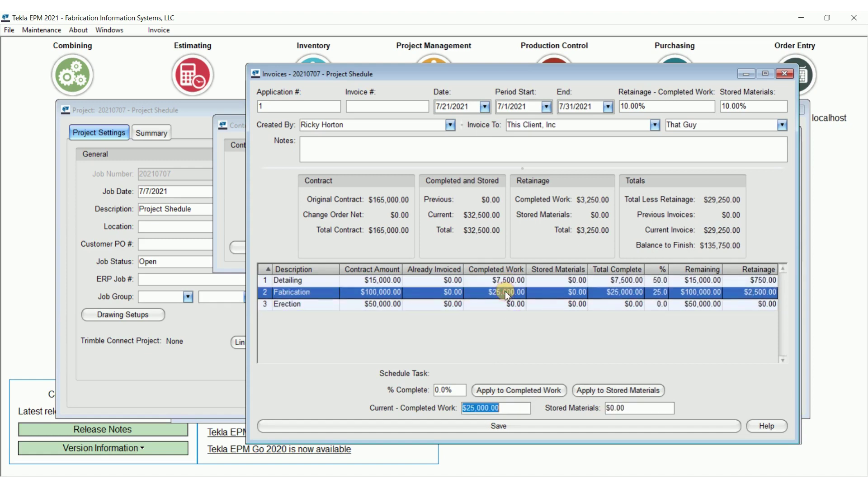
left_click(506, 282)
left_click(510, 292)
left_click(513, 305)
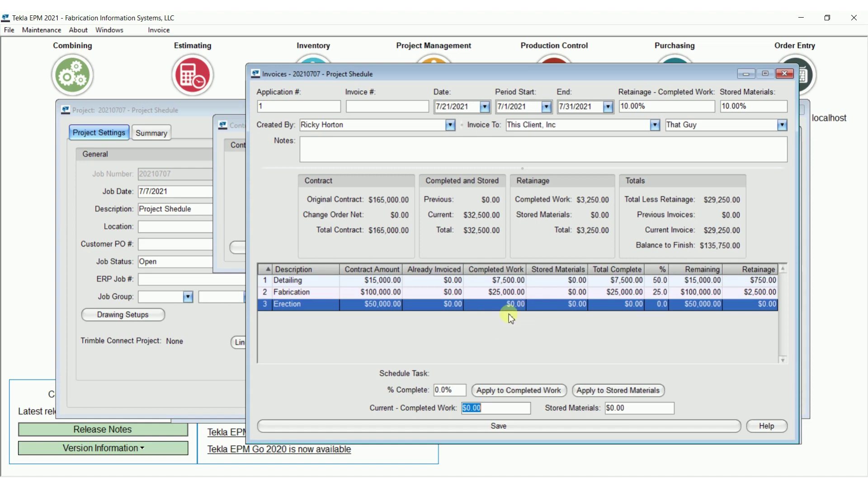
Step: Save invoice 1 and view the AIA G702 and AIA G703 reports
left_click(522, 426)
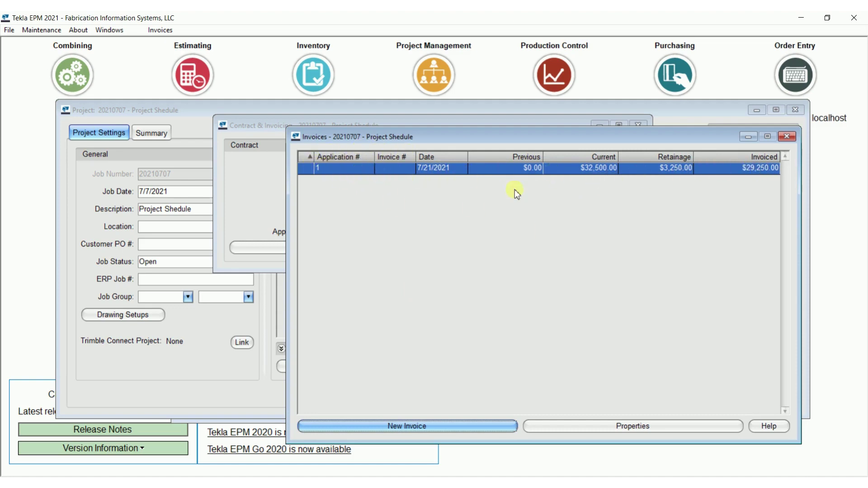
left_click(160, 30)
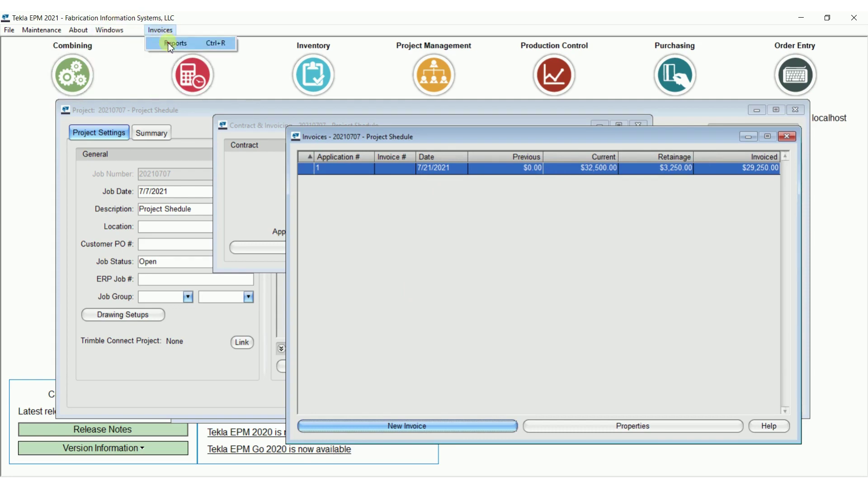
left_click(168, 43)
left_click(372, 228)
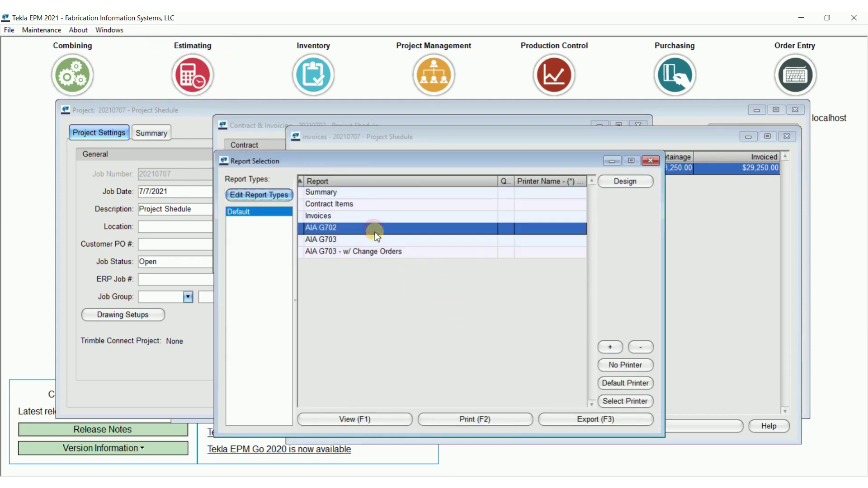
left_click(372, 241, "ctrl")
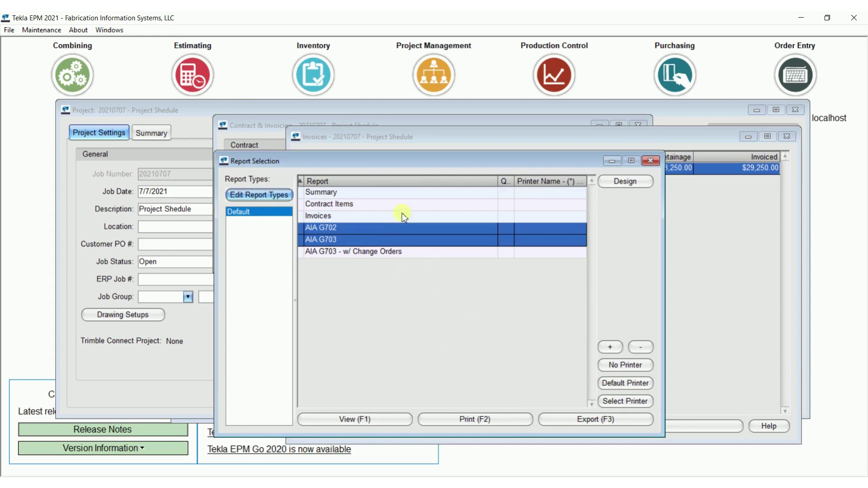
left_click(397, 419)
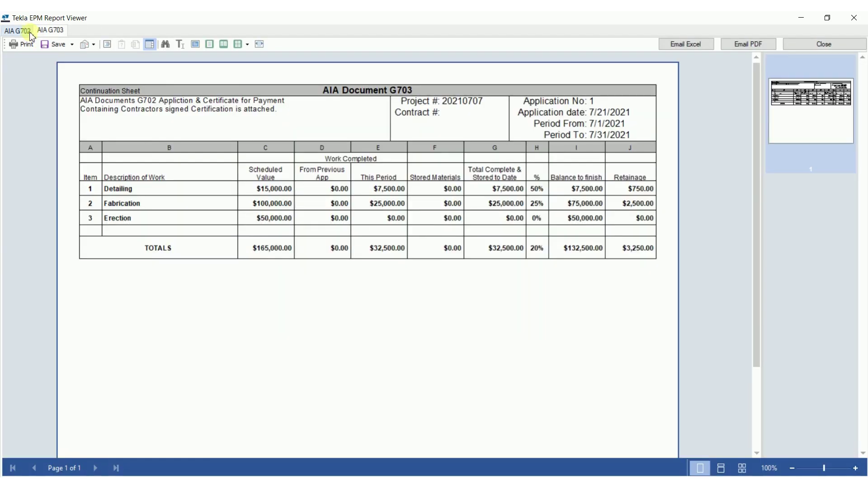
Step: Show the AIA G702 report and scroll through its payment totals
left_click(21, 32)
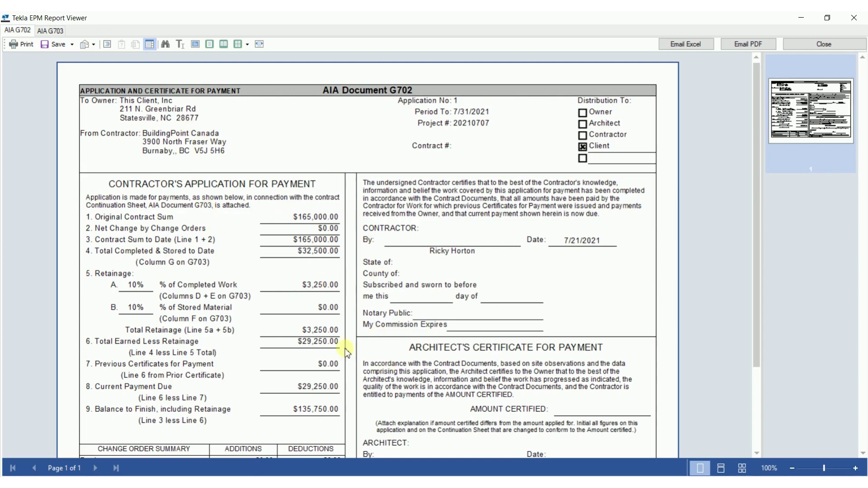
scroll(398, 271, "down", 3)
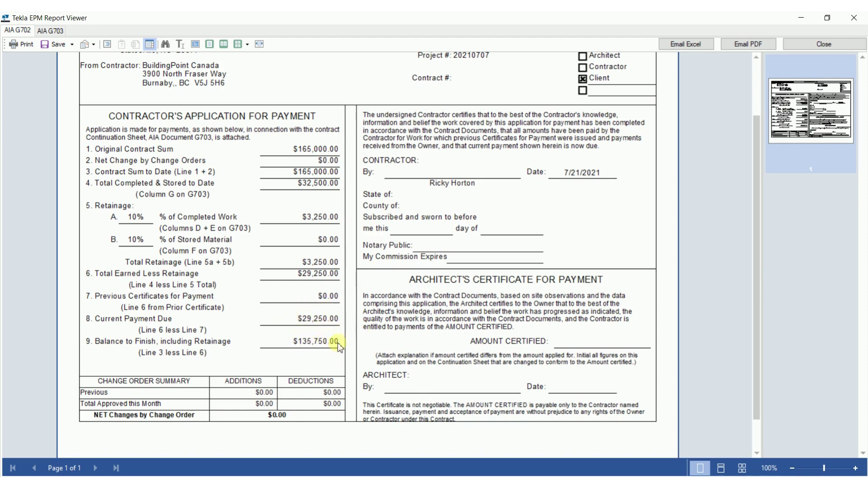
scroll(327, 343, "up", 3)
Step: Switch to the AIA G703 sheet: Detailing 50%, Fabrication 25%, Erection 0% complete
left_click(52, 30)
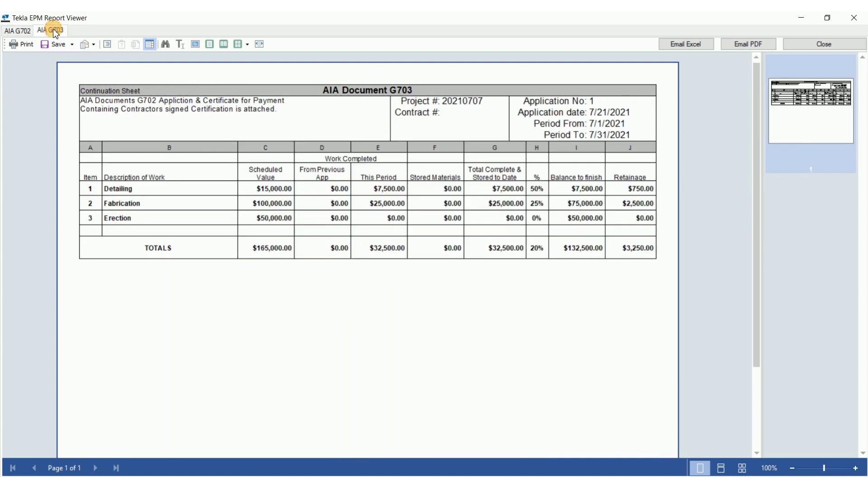